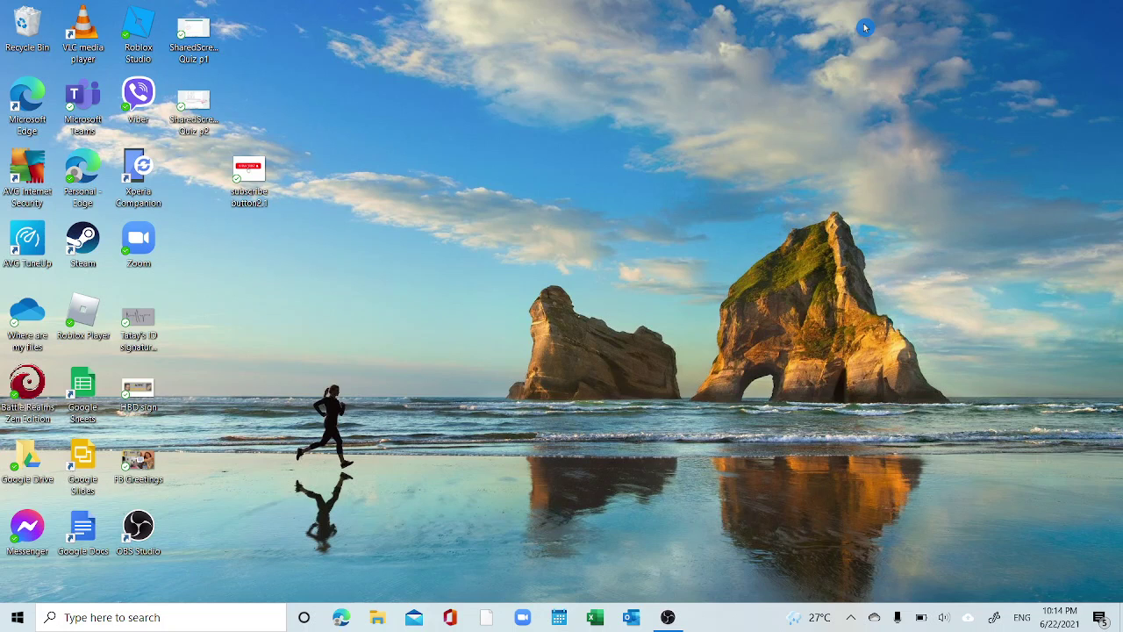
pyautogui.click(339, 622)
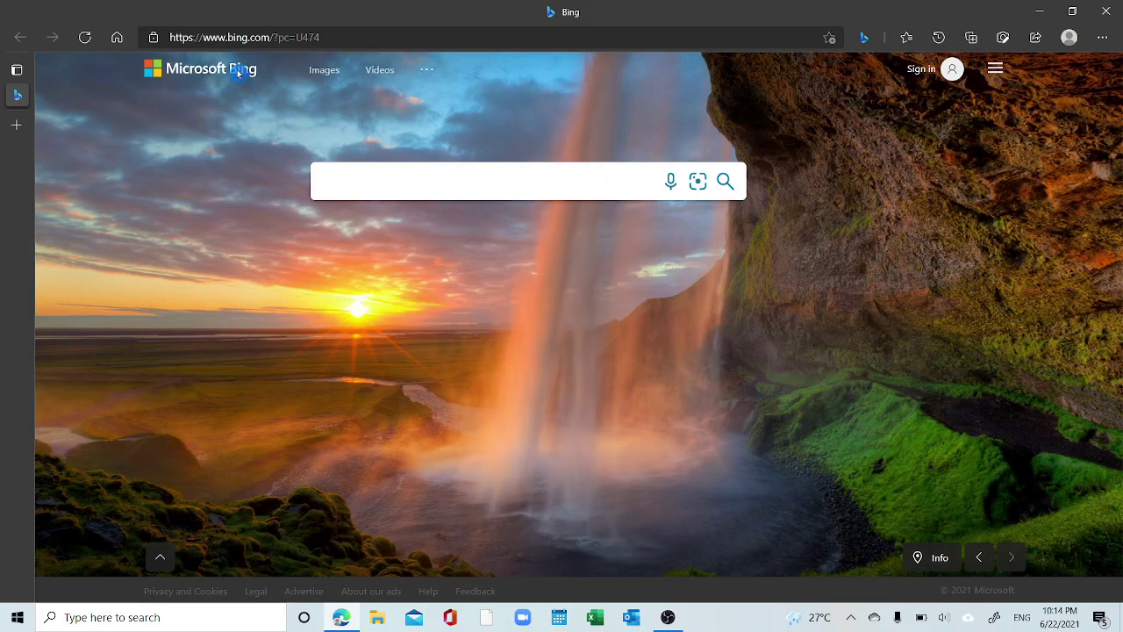
pyautogui.click(237, 37)
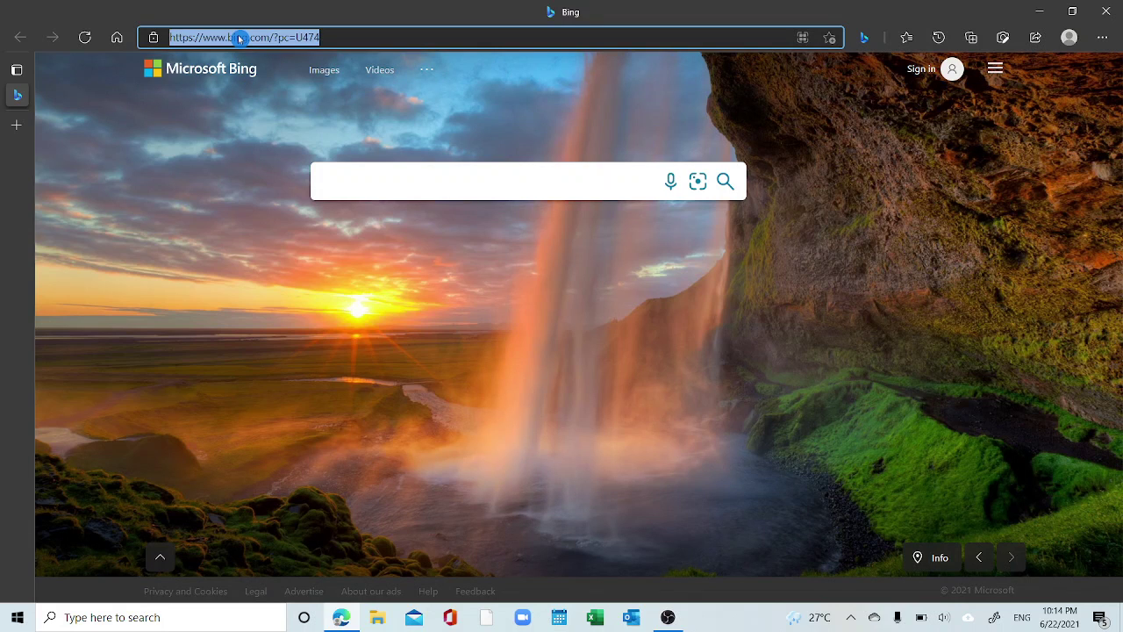
pyautogui.write('www.of')
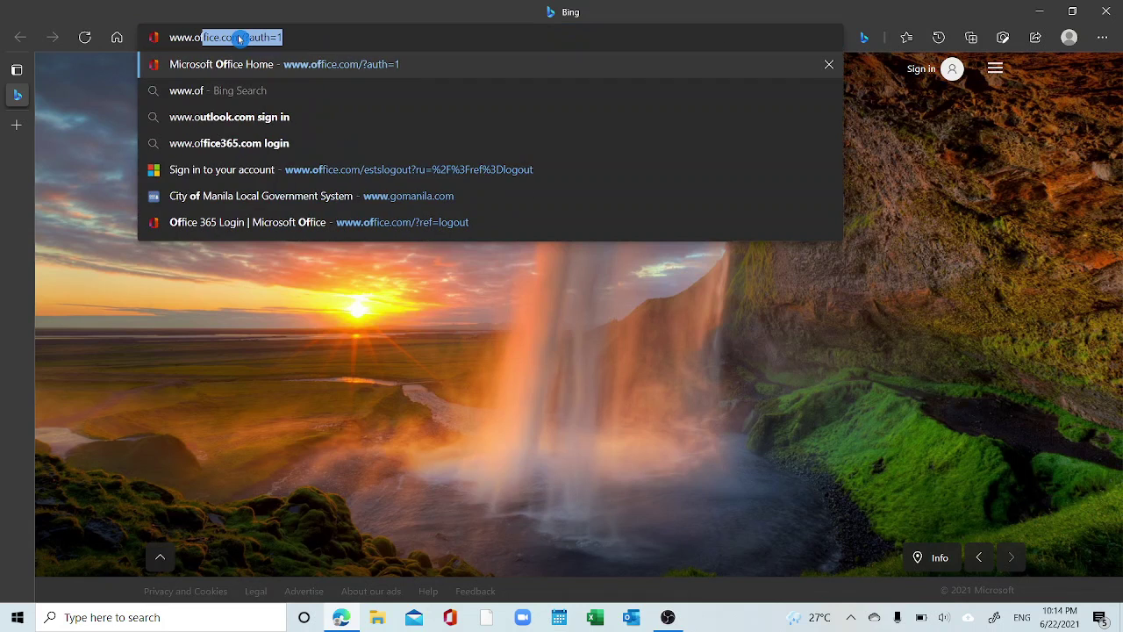
pyautogui.write('fice.co')
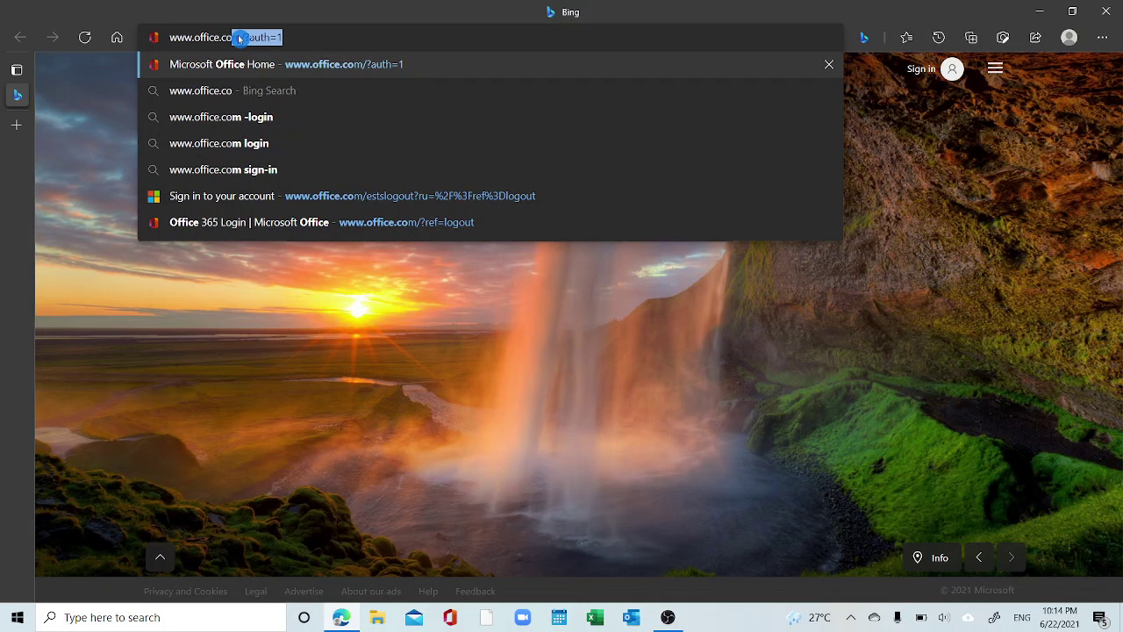
pyautogui.write('m')
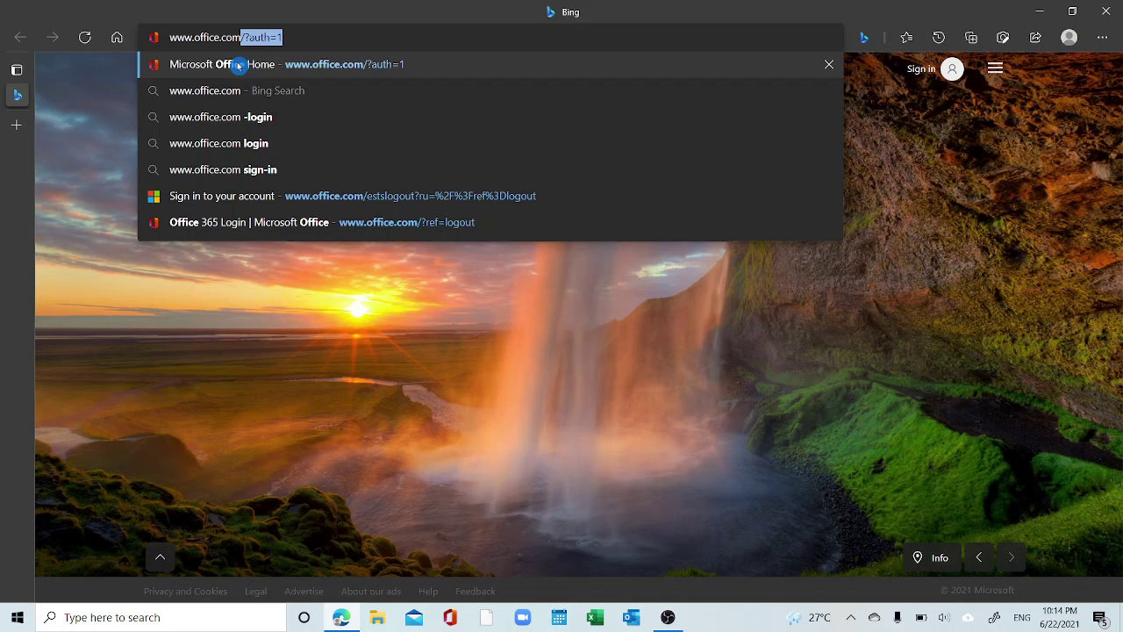
pyautogui.press('Return')
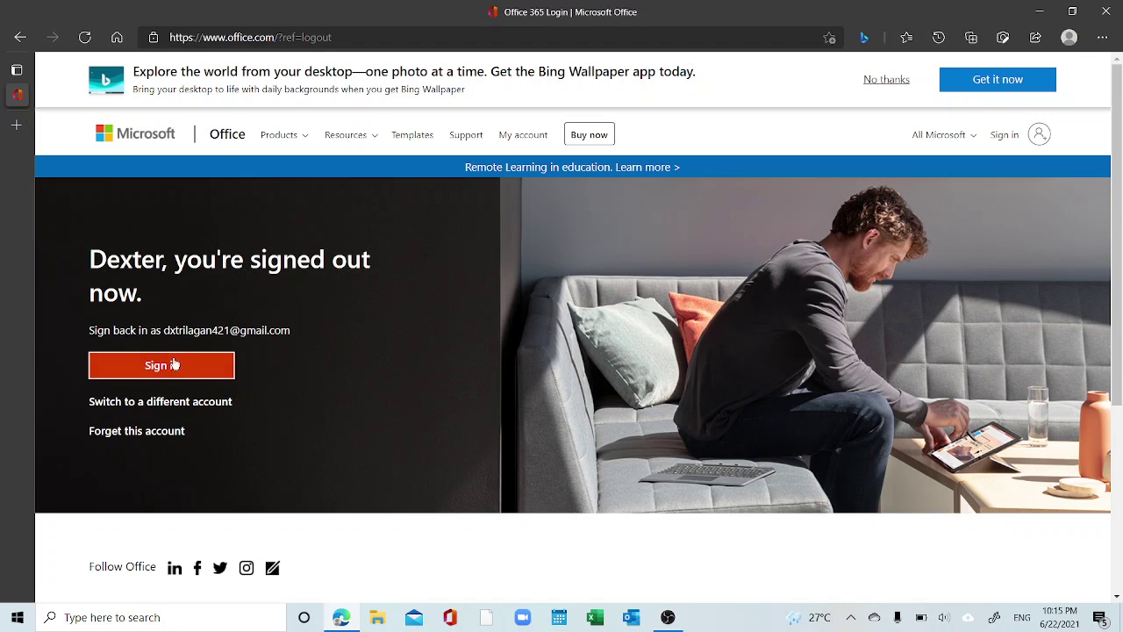
# Switch to a different account, enter the work e-mail address, and pick the work account
pyautogui.click(137, 402)
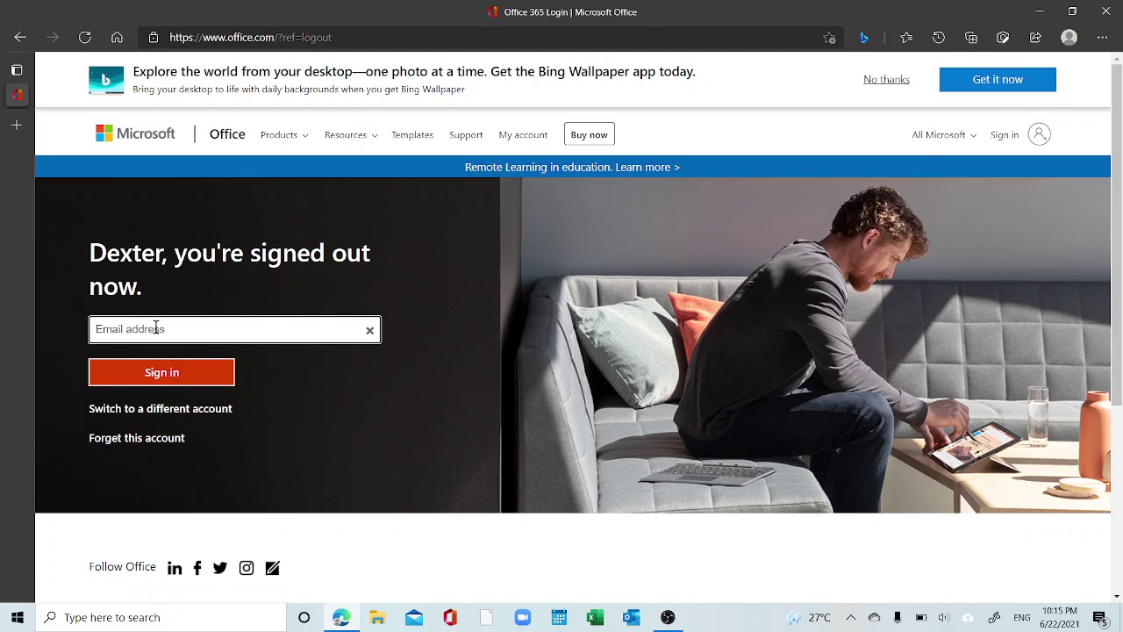
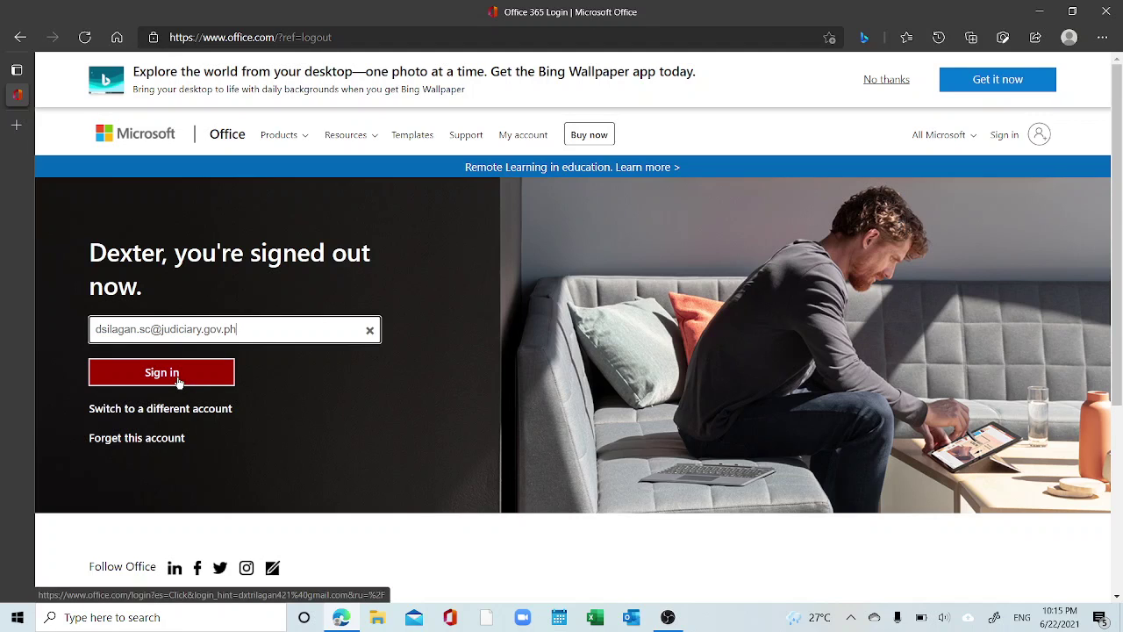
pyautogui.click(178, 379)
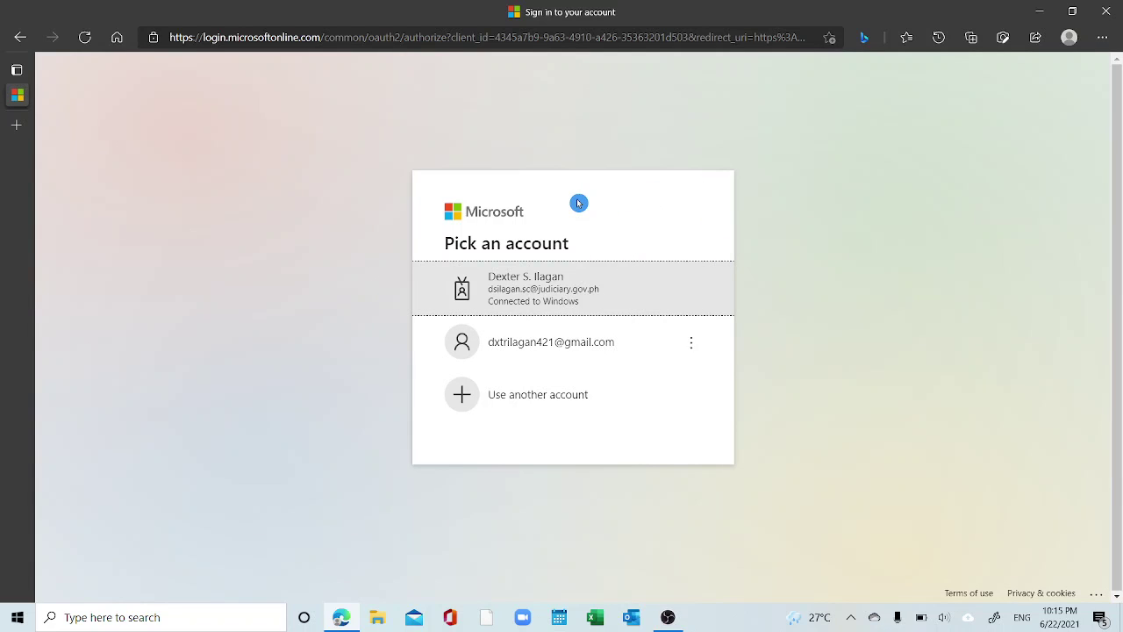
pyautogui.click(566, 291)
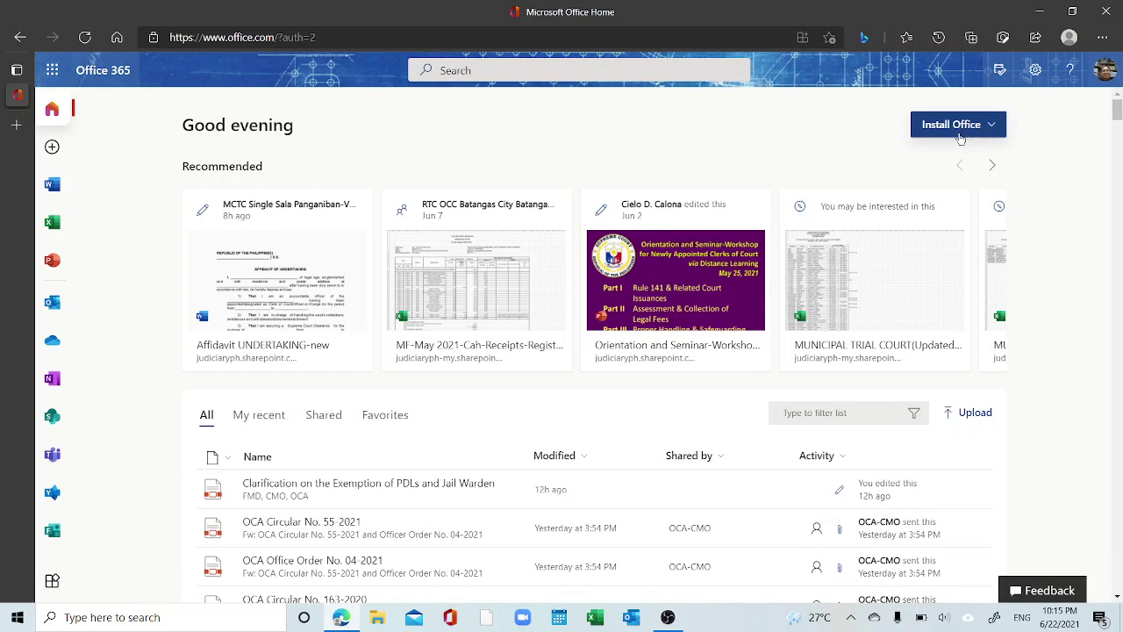
# Download the Office 365 apps installer and close the 'Just a few more steps' instructions
pyautogui.click(980, 127)
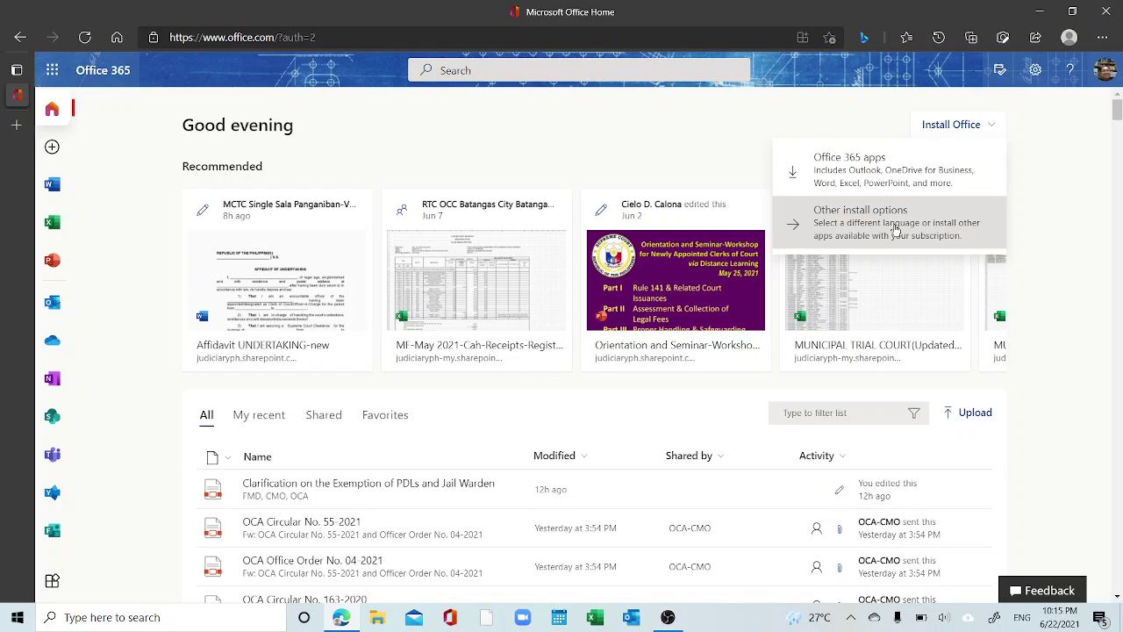
pyautogui.click(873, 172)
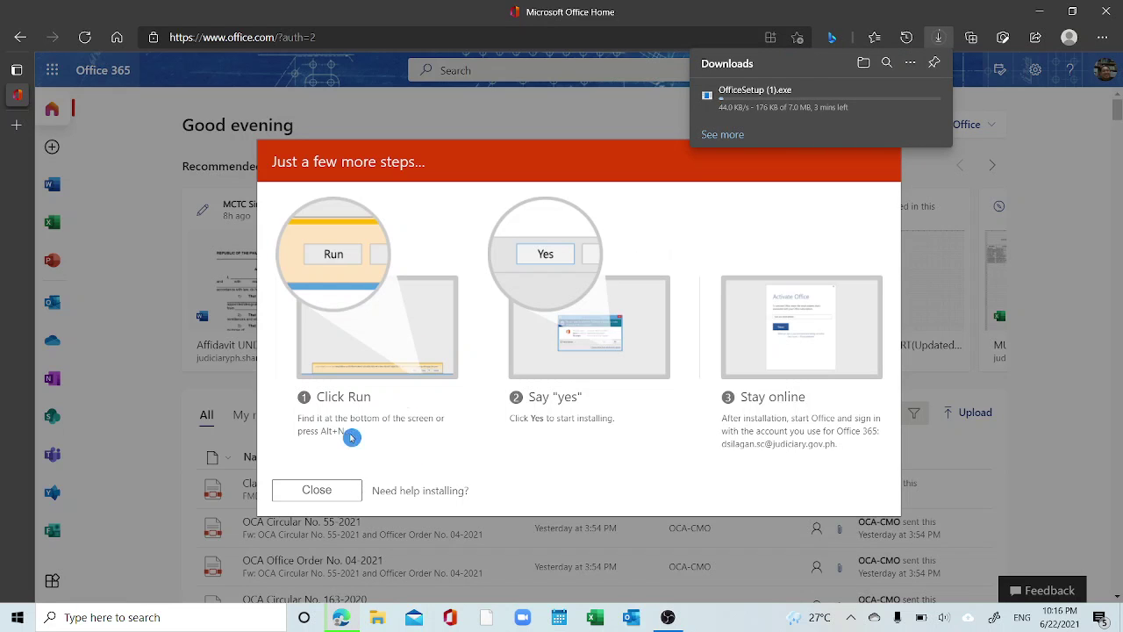
pyautogui.click(324, 494)
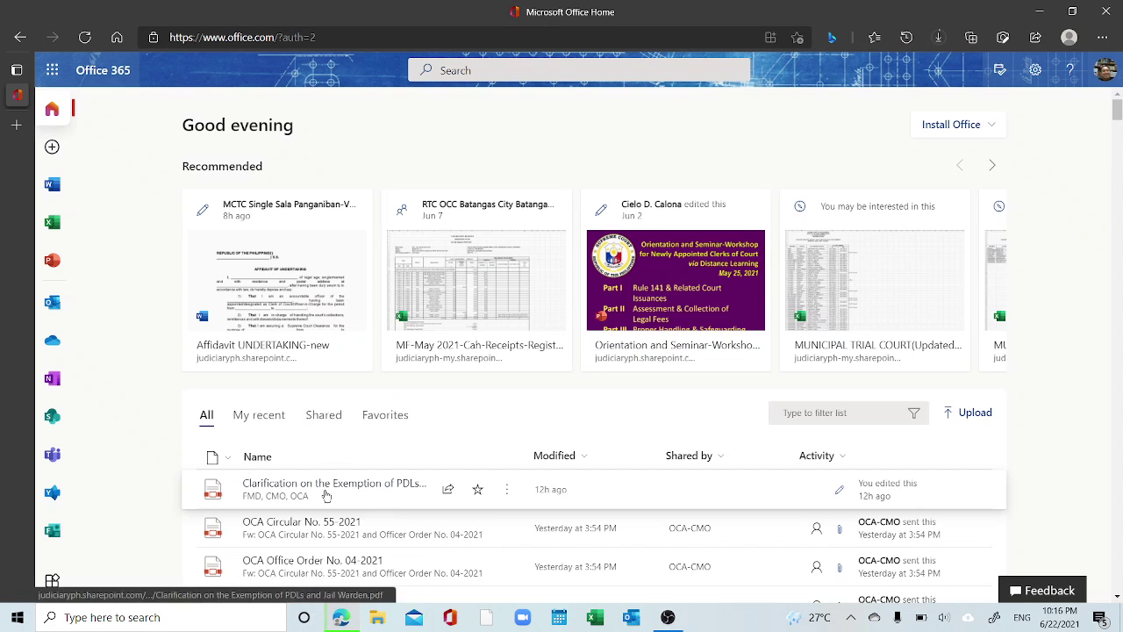
# Show Edge's Downloads flyout to track the OfficeSetup (1).exe download progress
pyautogui.click(941, 38)
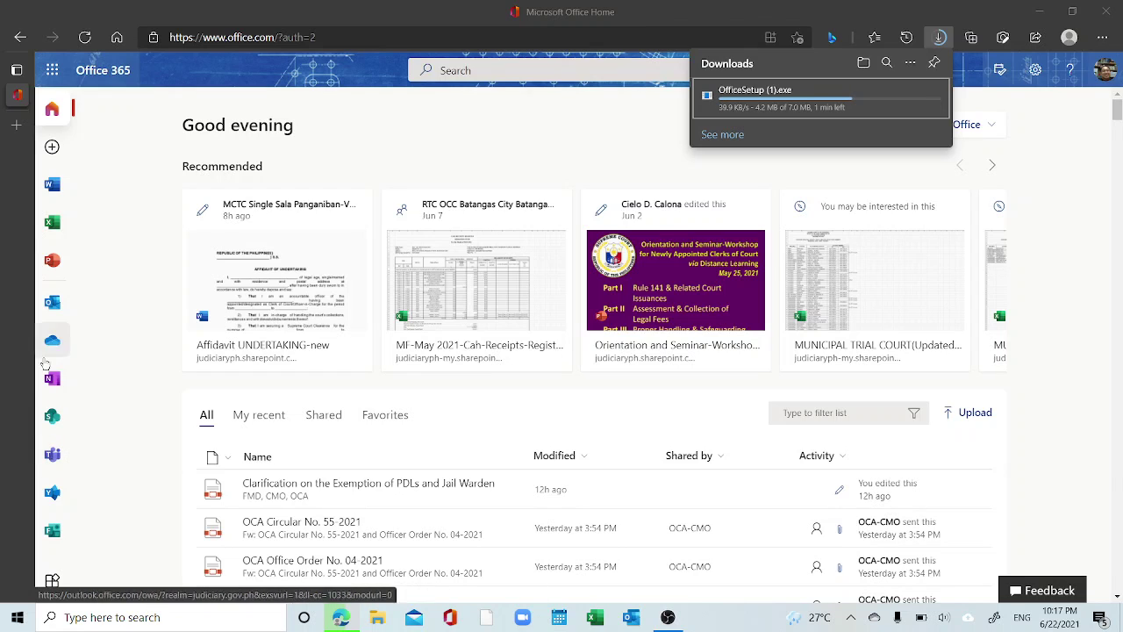
# Open Teams in a new tab and go to Financial Audit Team - Region 4's General channel
pyautogui.click(53, 456)
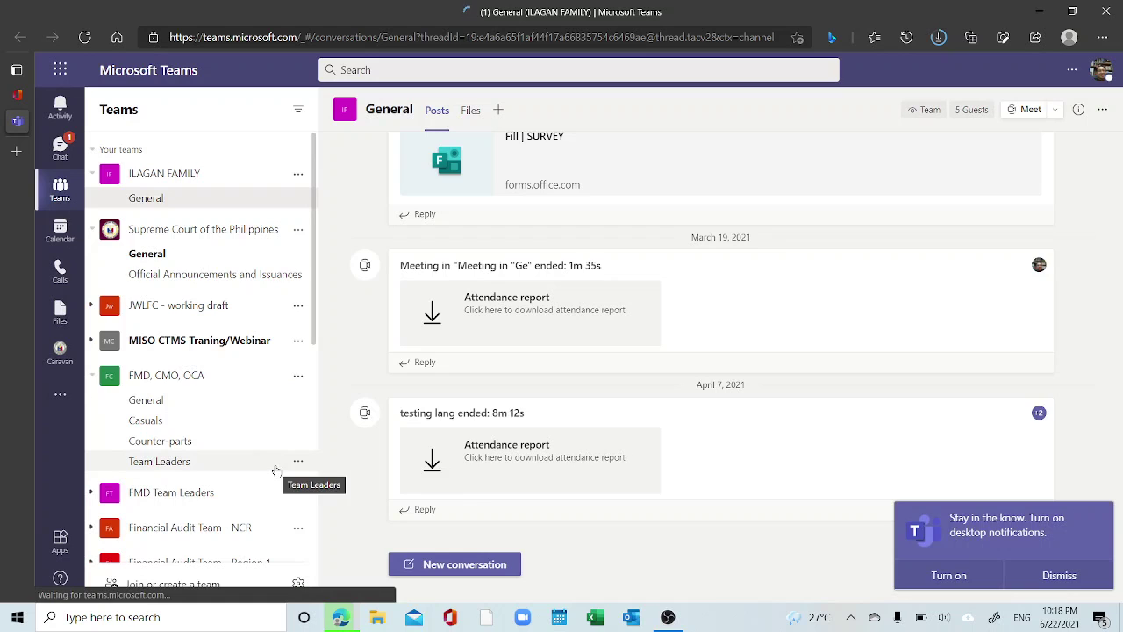
pyautogui.scroll(-4, 275, 473)
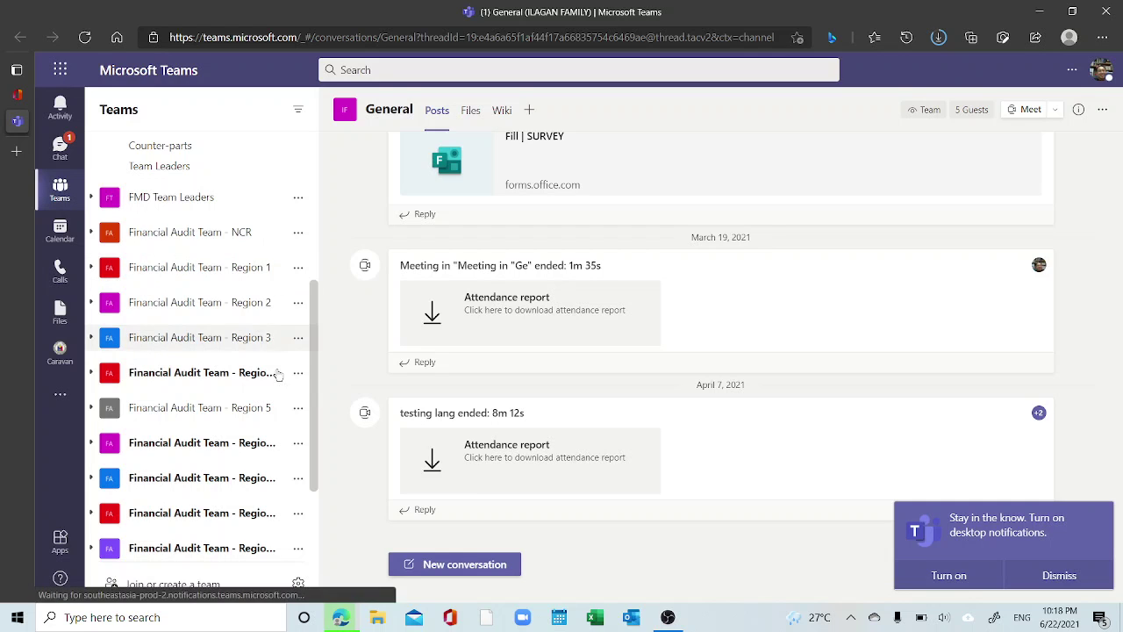
pyautogui.moveTo(313, 394); pyautogui.dragTo(316, 366)
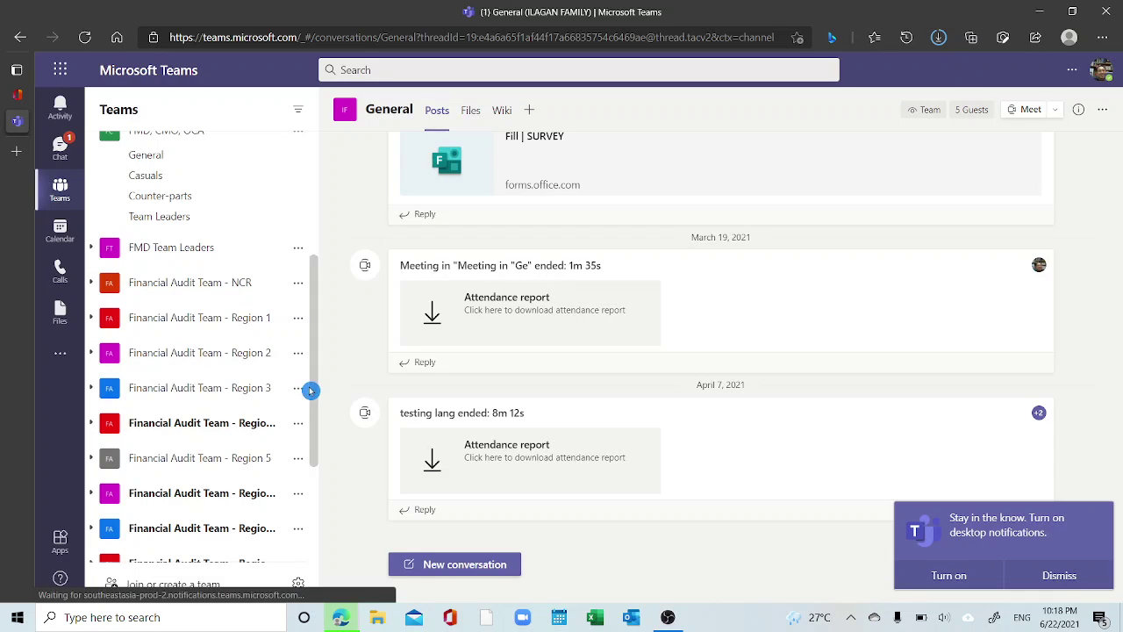
pyautogui.moveTo(313, 392); pyautogui.dragTo(318, 439)
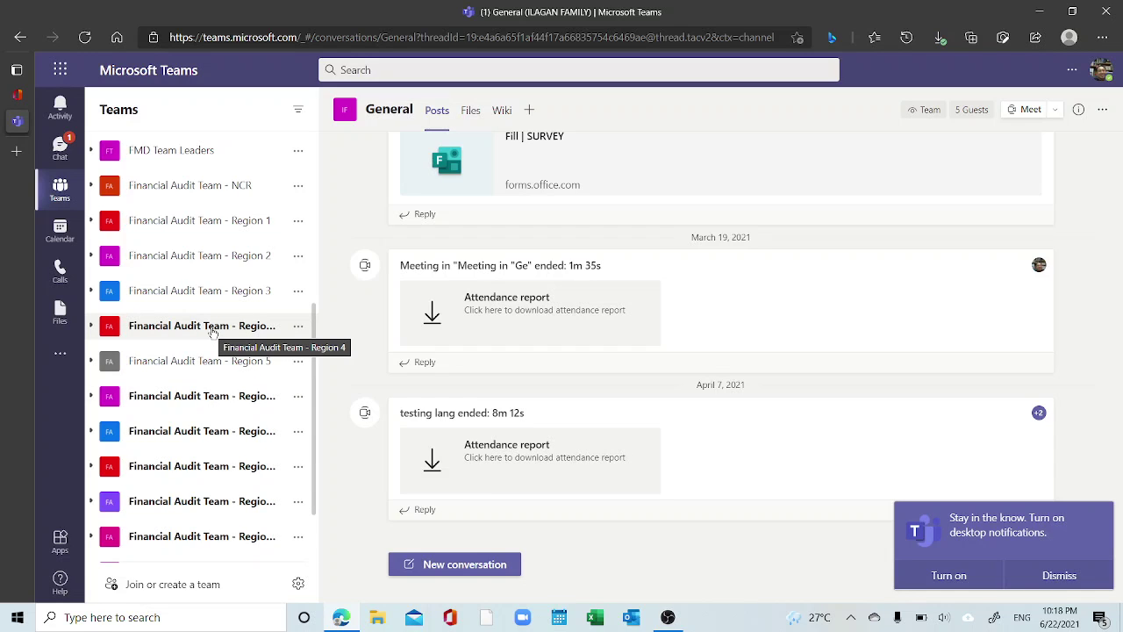
pyautogui.click(211, 329)
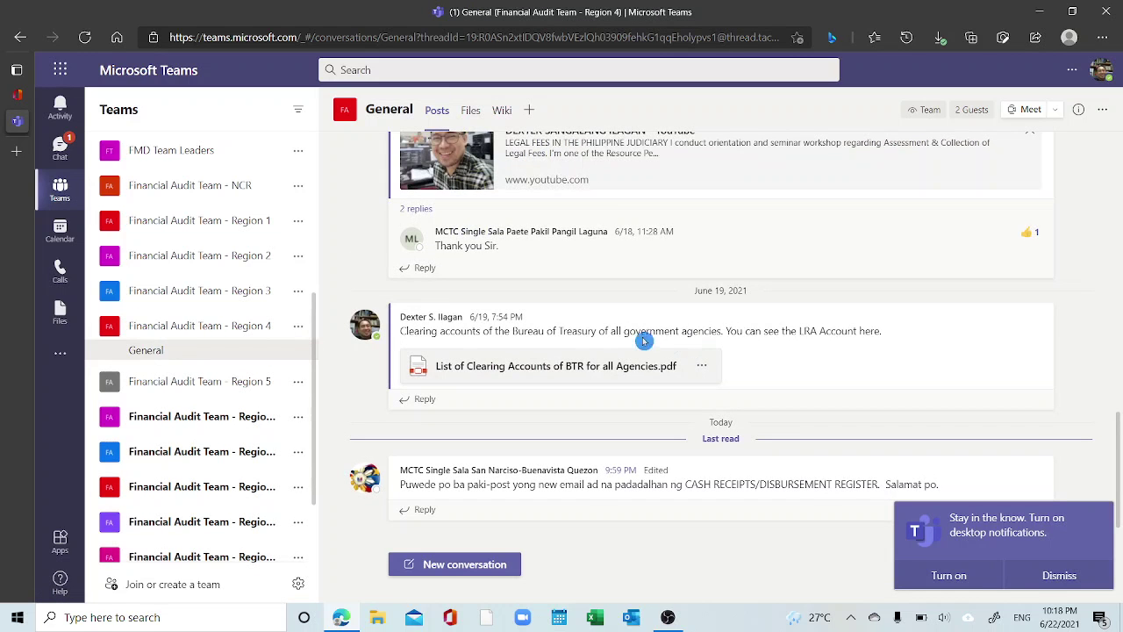
pyautogui.moveTo(571, 471)
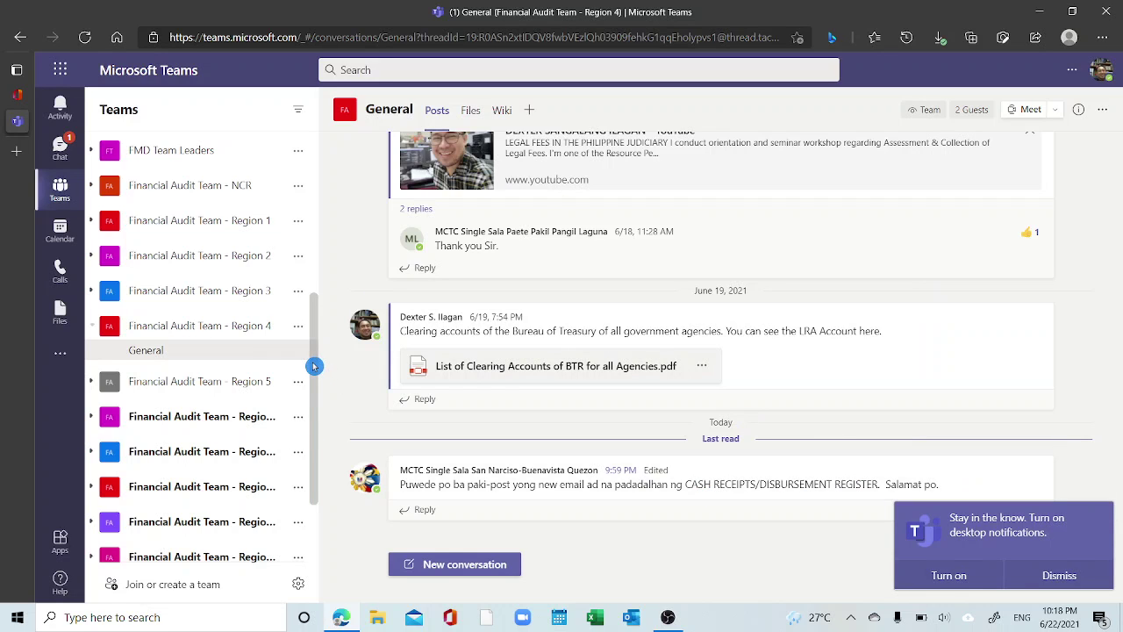
pyautogui.moveTo(314, 366)
pyautogui.mouseDown()
pyautogui.moveTo(313, 403)
pyautogui.moveTo(311, 352)
pyautogui.mouseUp()
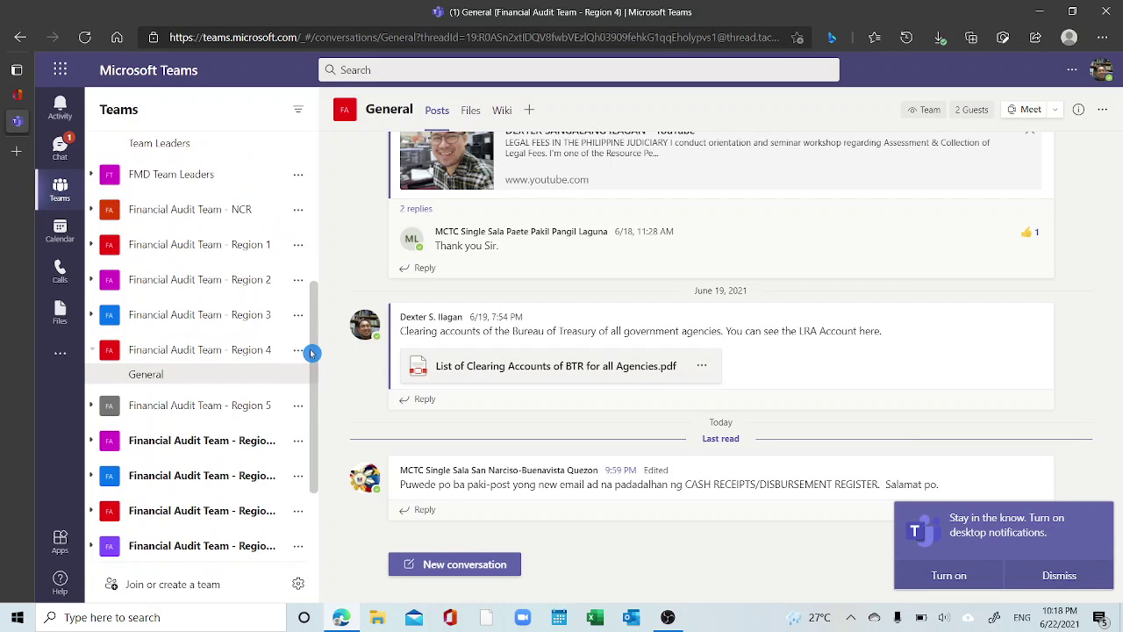
# Check OfficeSetup (1).exe in Downloads, then return to the Microsoft Office Home tab
pyautogui.click(941, 40)
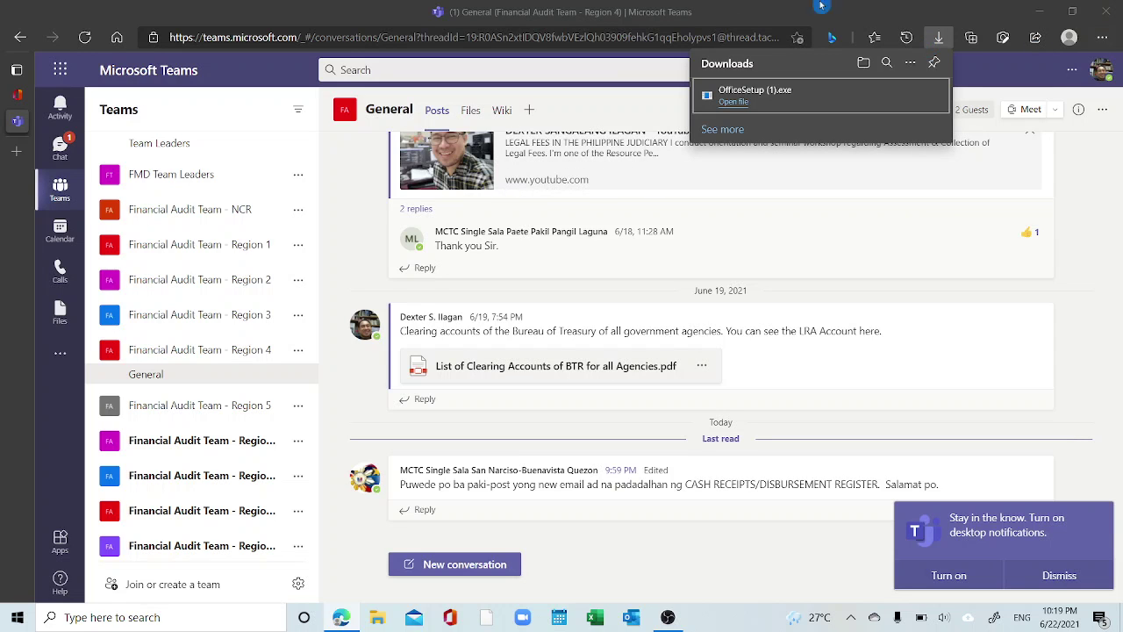
pyautogui.moveTo(26, 95)
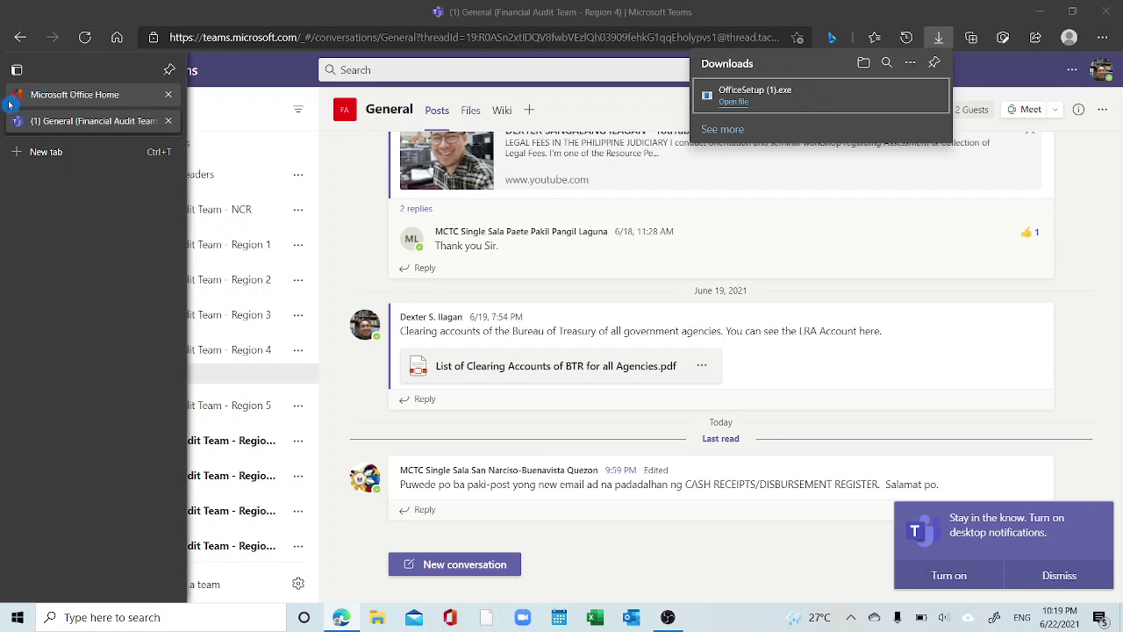
pyautogui.click(63, 95)
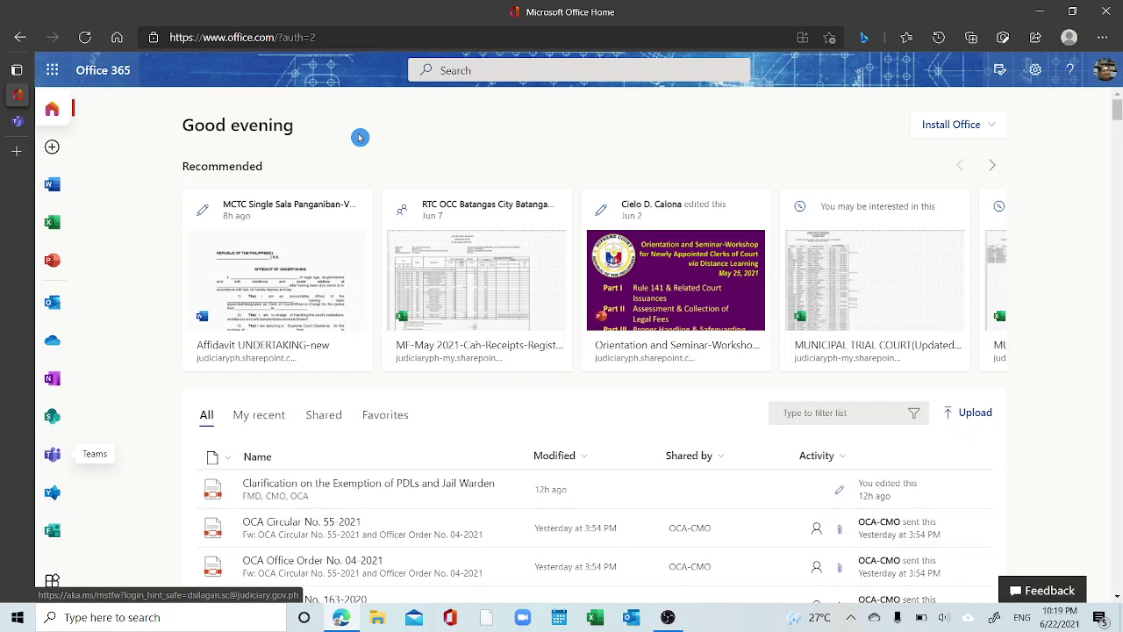
# Save Microsoft Office Home to the Favorites bar and close the Edge window
pyautogui.click(832, 39)
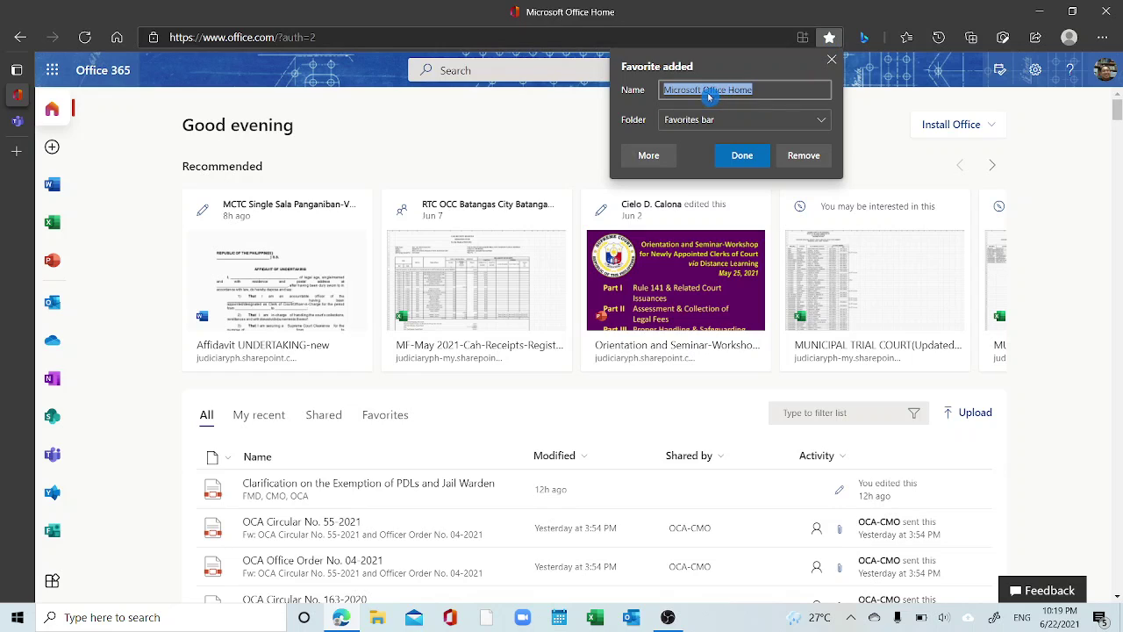
pyautogui.click(740, 157)
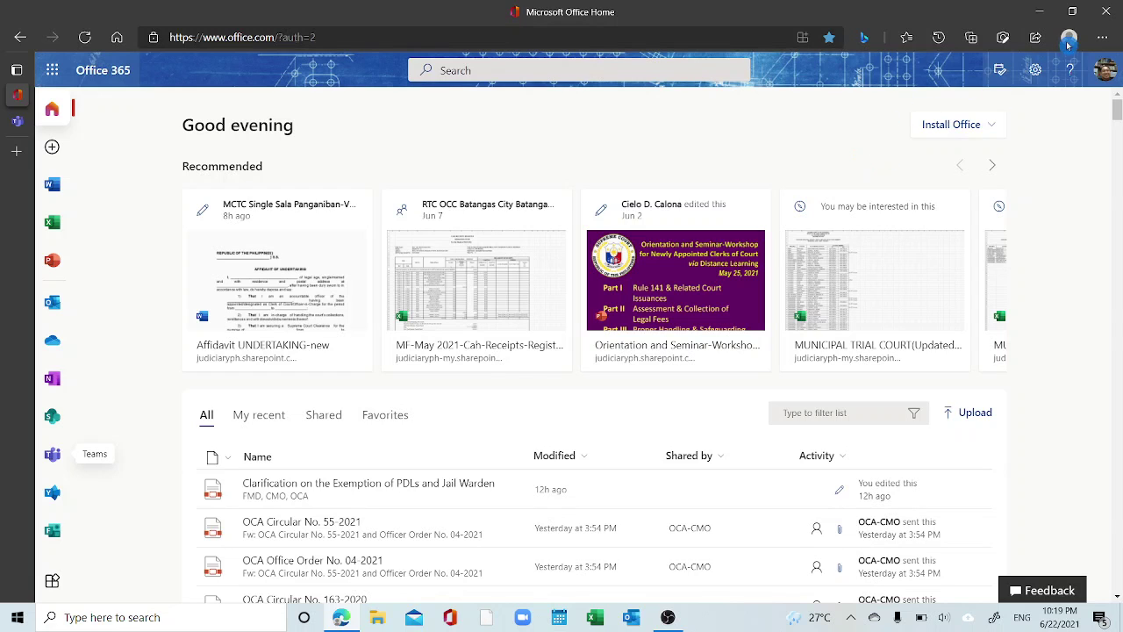
pyautogui.click(1107, 11)
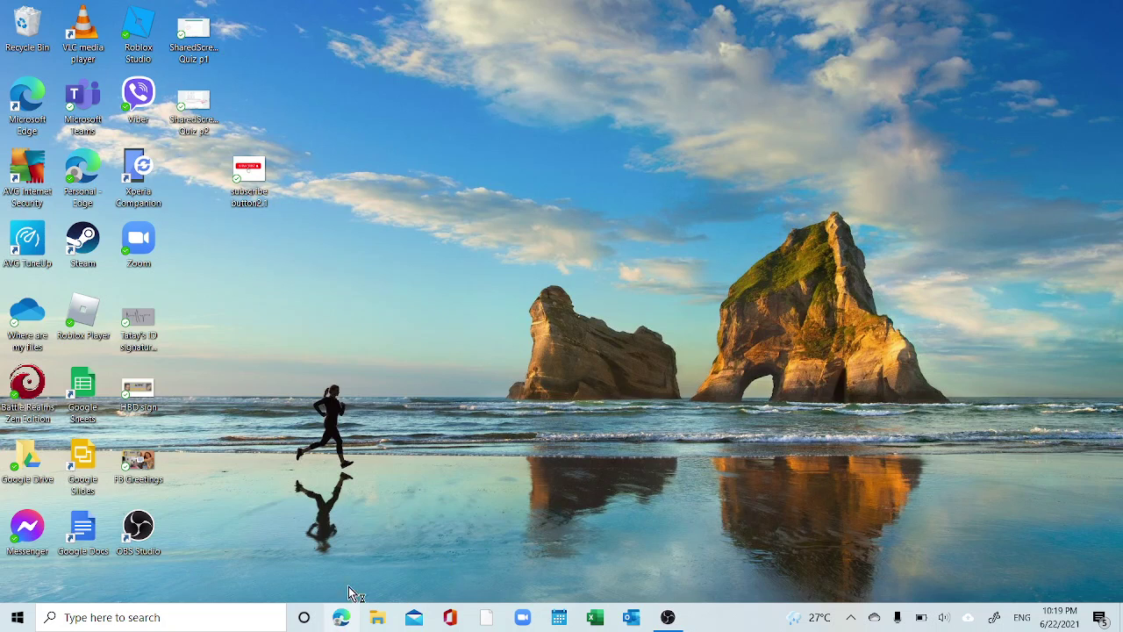
# Relaunch Edge and load Microsoft Office Home from the Favorites panel
pyautogui.click(339, 620)
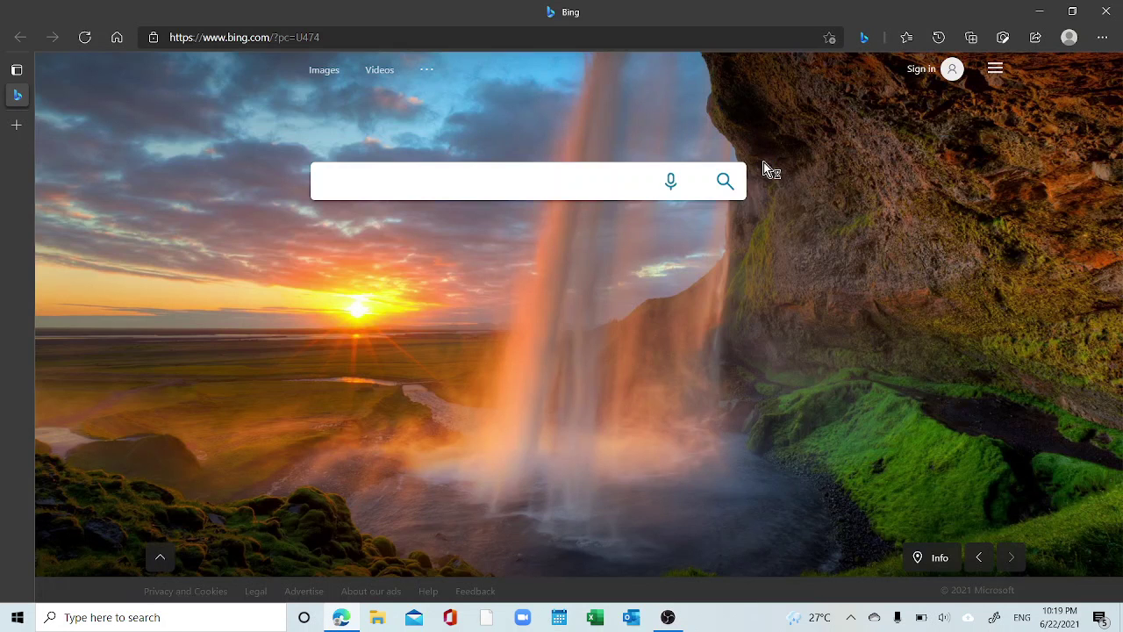
pyautogui.click(908, 39)
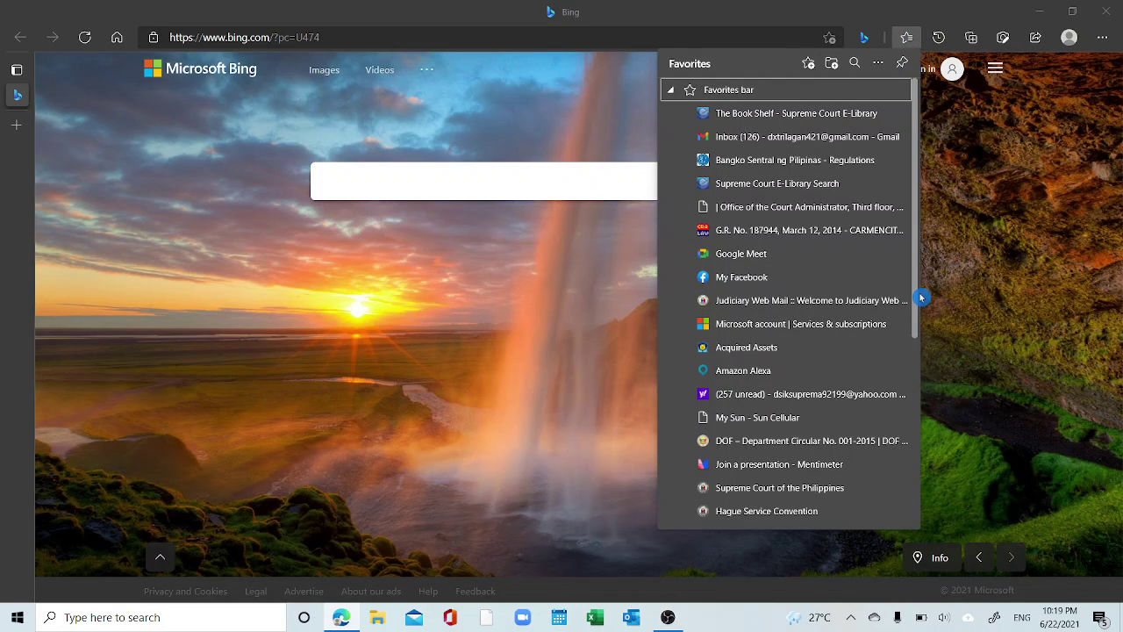
pyautogui.moveTo(918, 290); pyautogui.dragTo(941, 493)
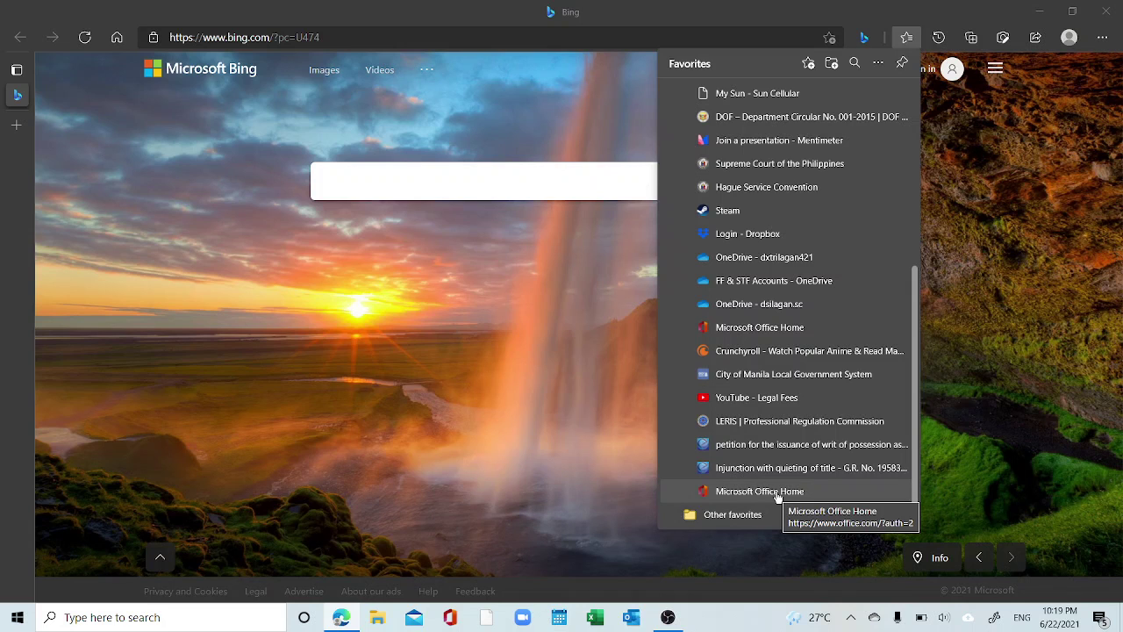
pyautogui.click(778, 494)
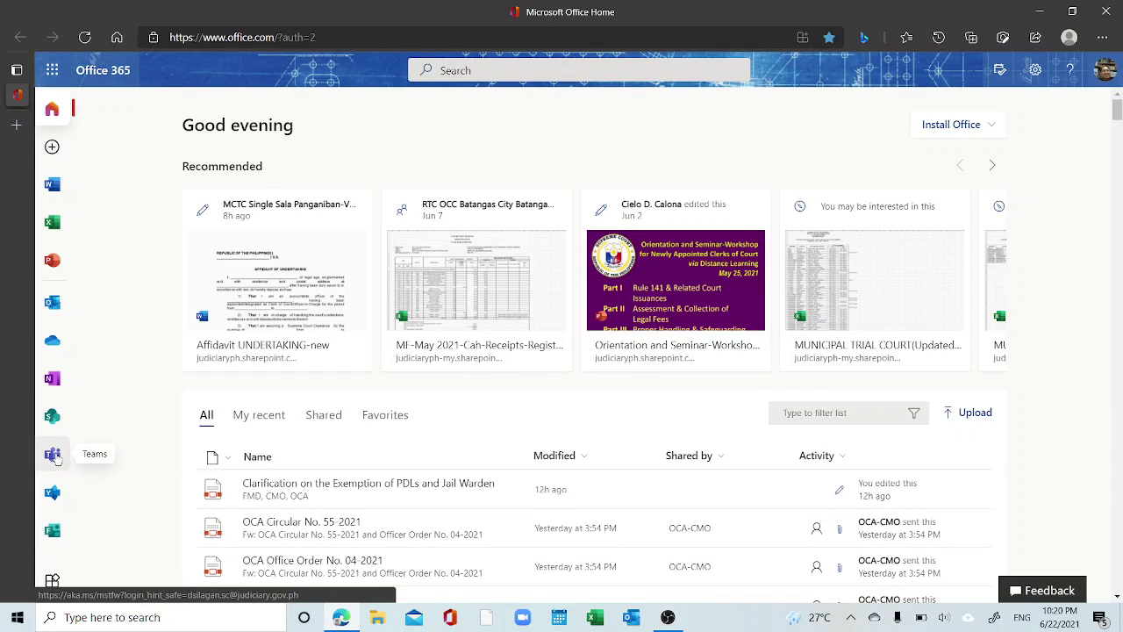
# Open the Outlook web inbox from Office Home, scroll the messages, then launch desktop Outlook
pyautogui.click(51, 304)
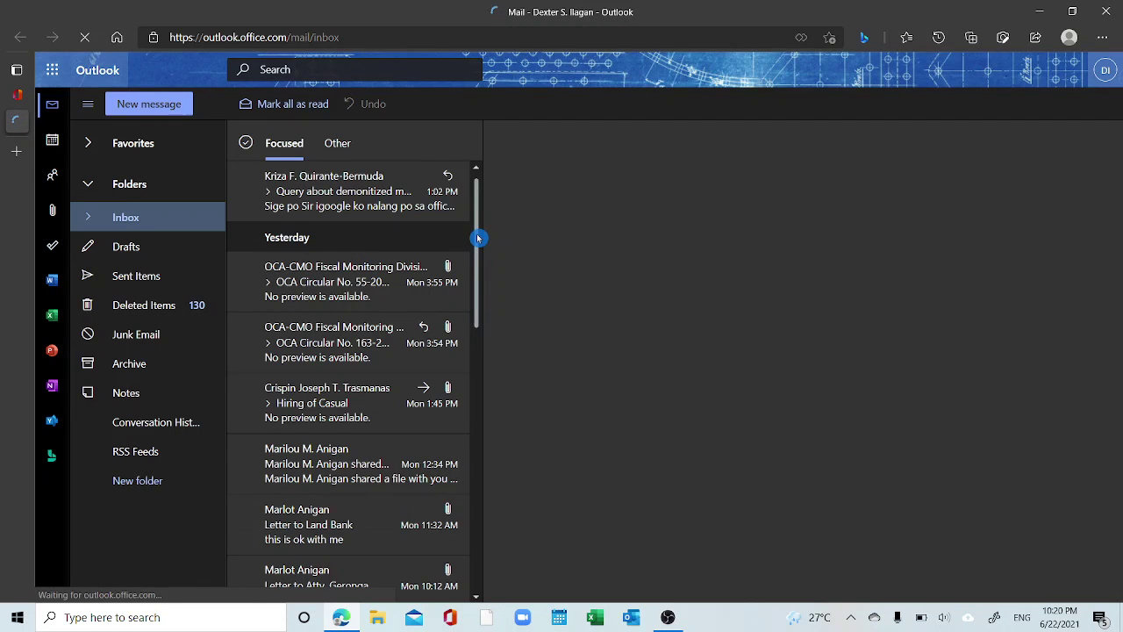
pyautogui.moveTo(478, 238); pyautogui.dragTo(484, 331)
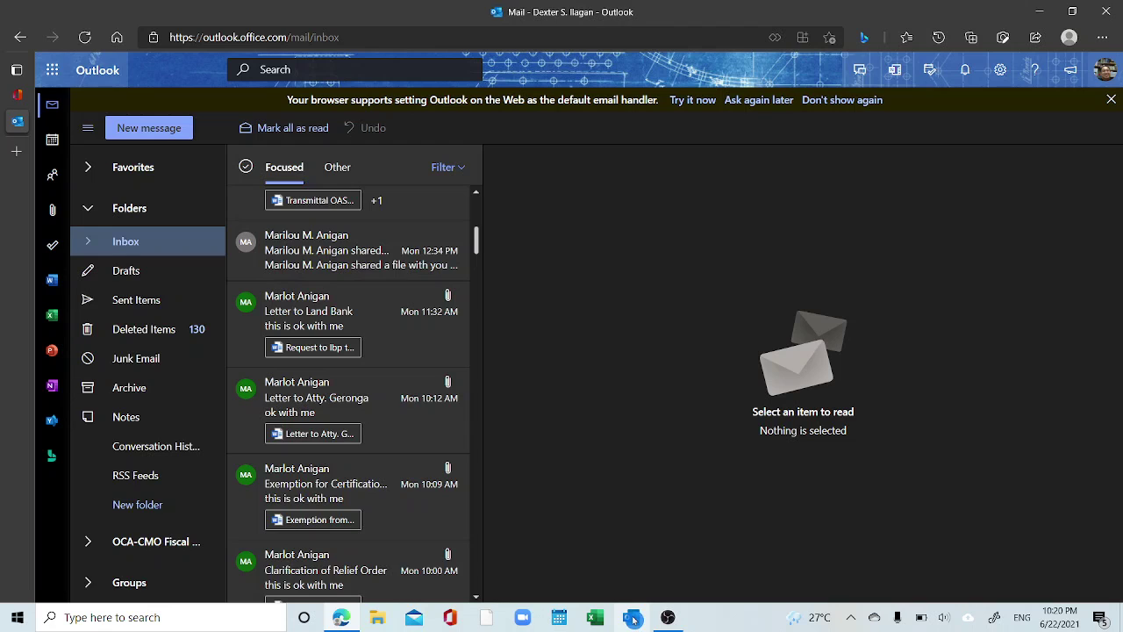
pyautogui.click(633, 619)
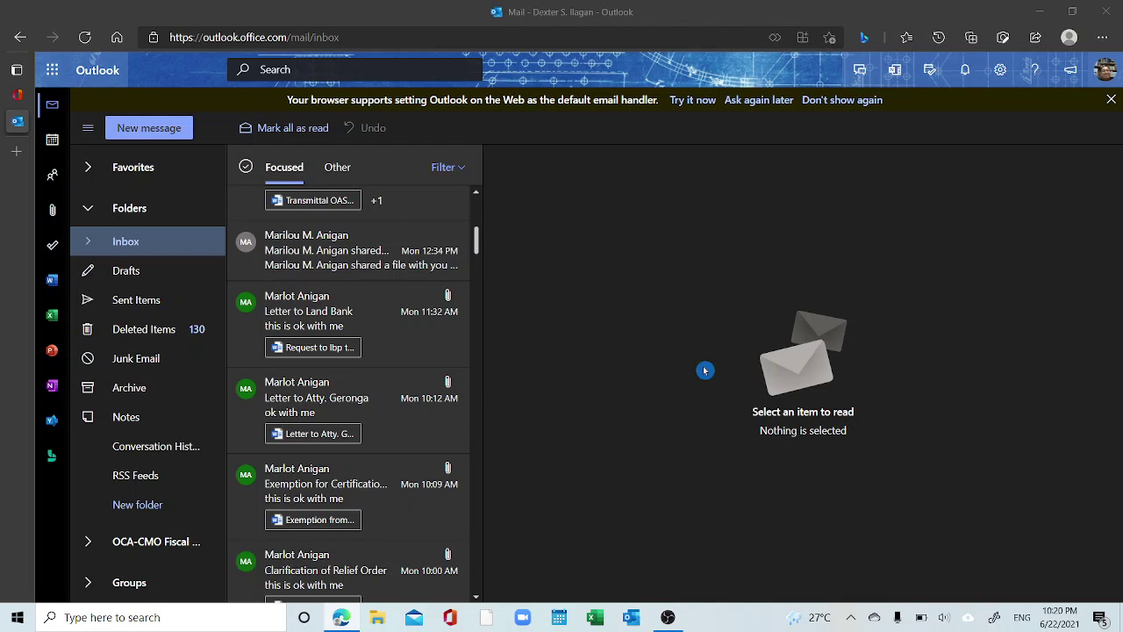